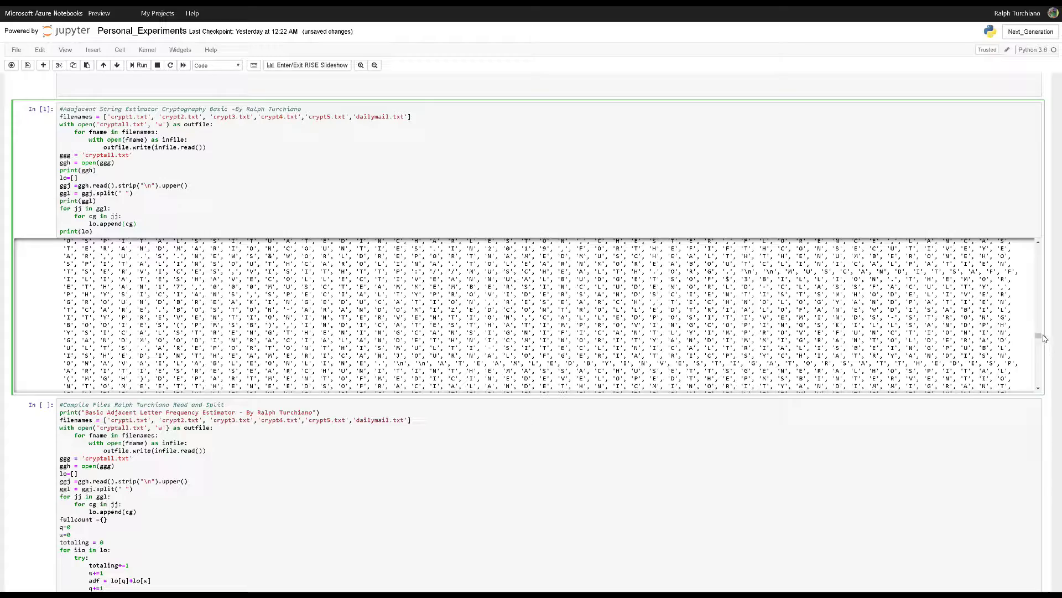
pyautogui.moveTo(1039, 337)
pyautogui.mouseDown()
pyautogui.moveTo(1051, 262)
pyautogui.moveTo(1038, 373)
pyautogui.mouseUp()
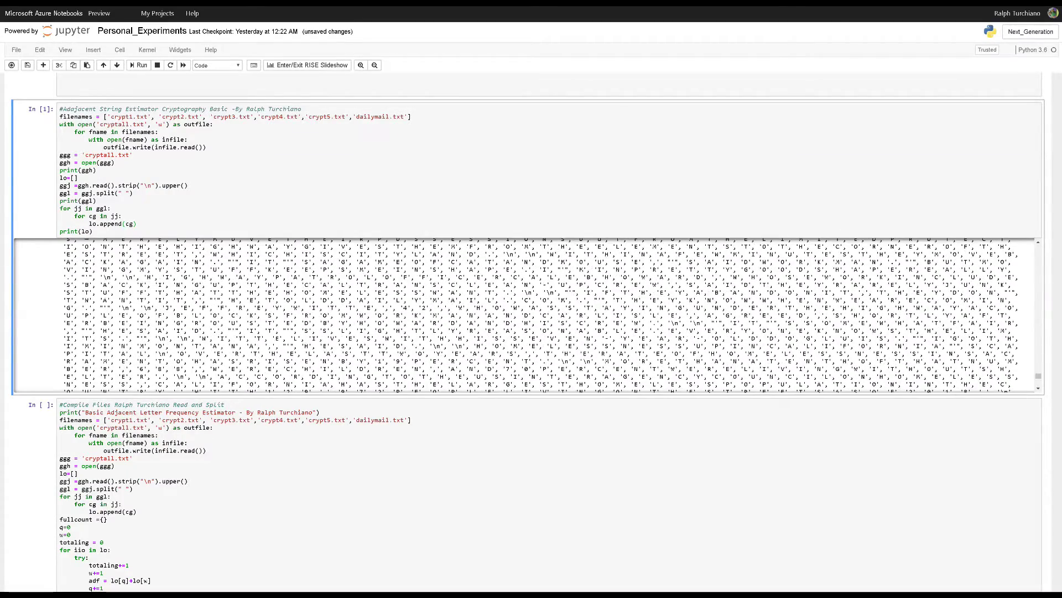
pyautogui.scroll(-1, 1037, 374)
pyautogui.scroll(-5, 531, 332)
pyautogui.scroll(-3, 531, 332)
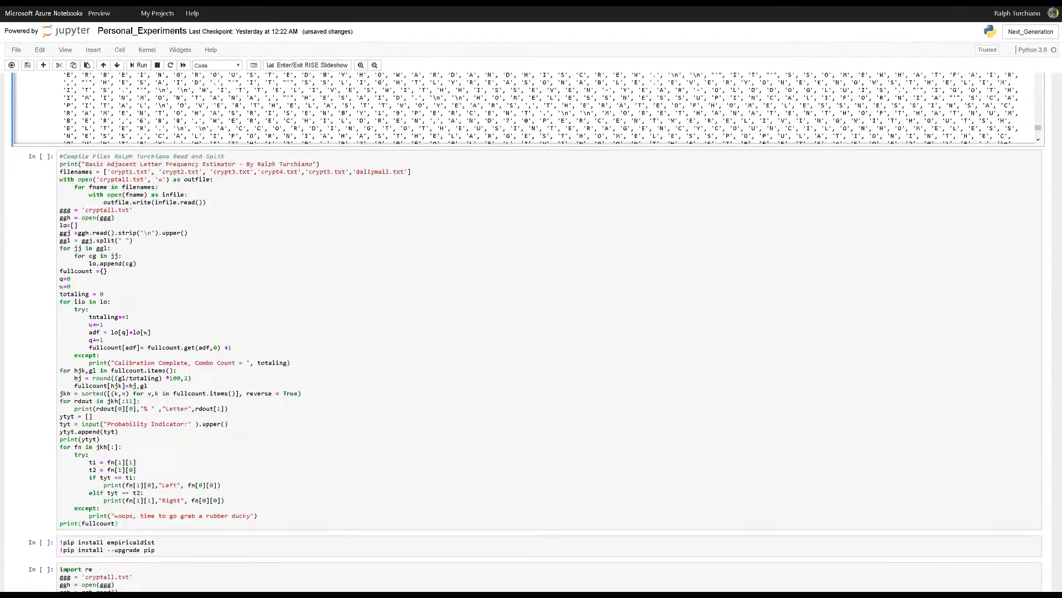
# Run the Basic Adjacent Letter Frequency Estimator cell to list the top letter-pair percentages
pyautogui.click(315, 510)
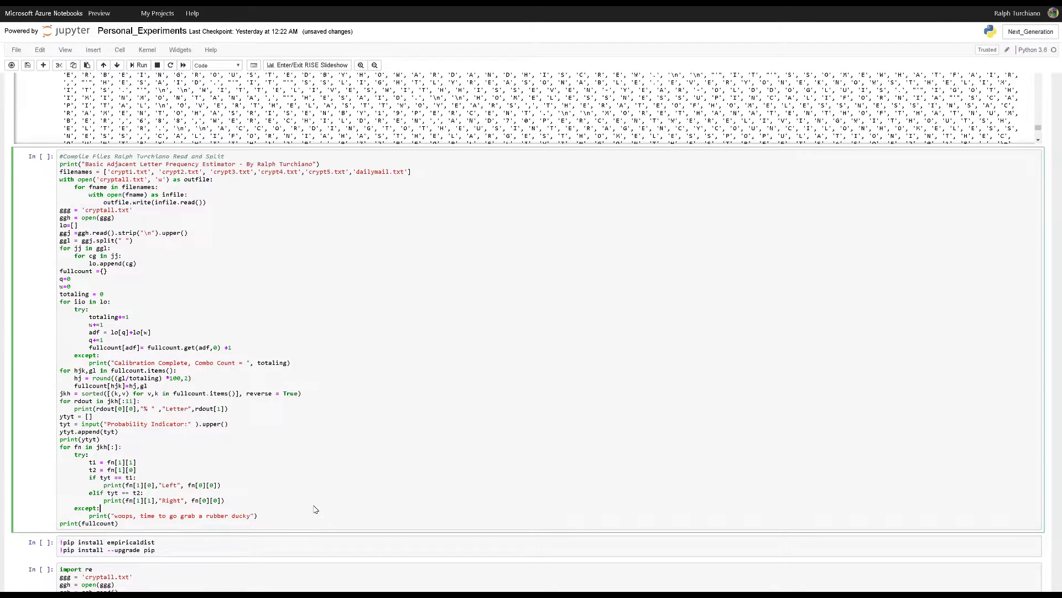
pyautogui.hotkey('shift', 'Return')
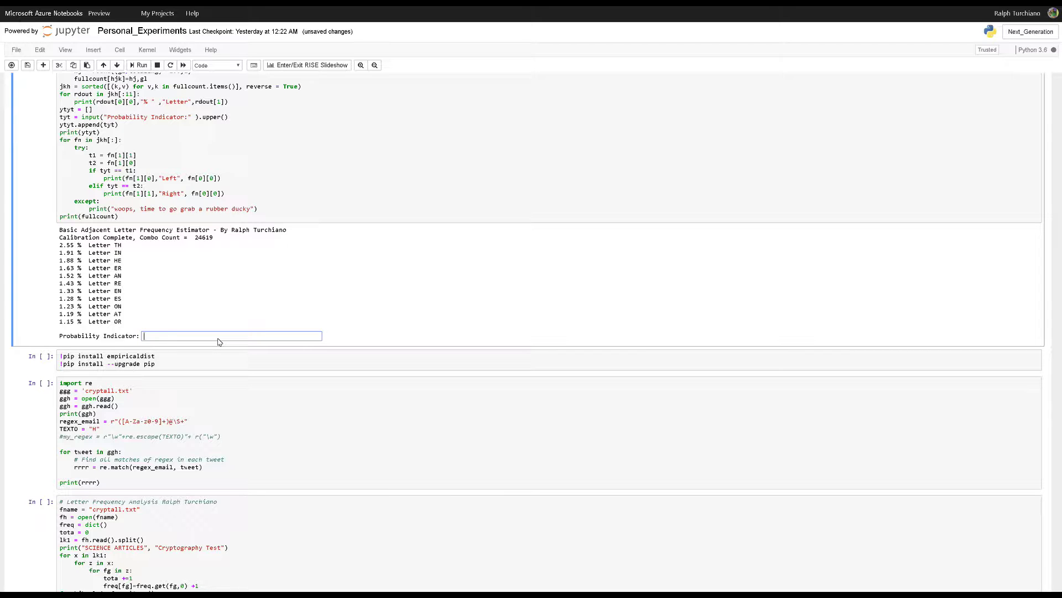
pyautogui.write('H')
# Enter 'H' as the probability indicator to list its left and right neighbour percentages
pyautogui.press('Return')
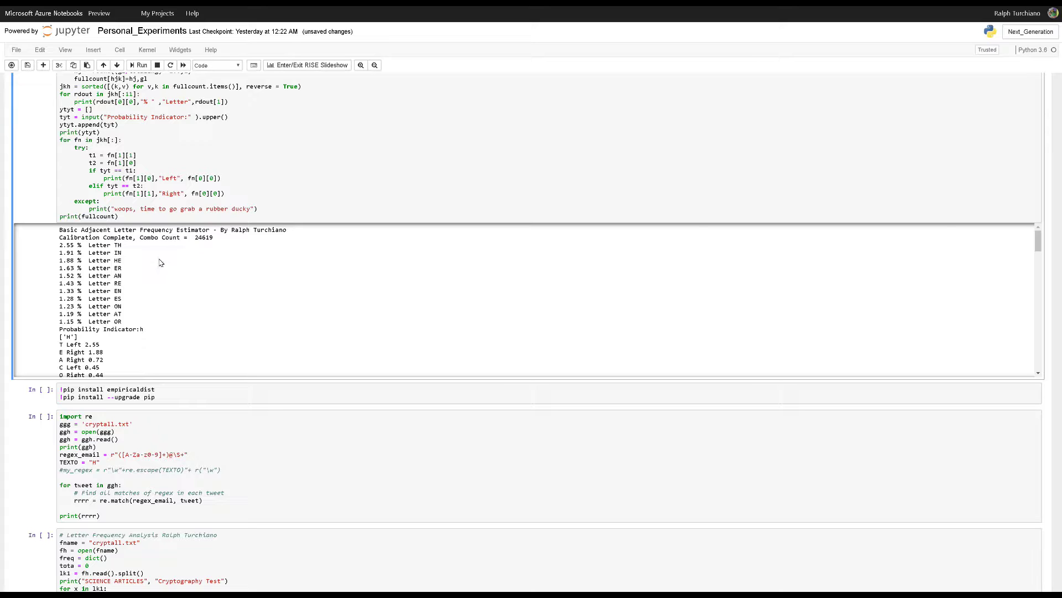
# Rerun the estimator with '.' as the probability indicator to get its neighbour percentages
pyautogui.click(331, 223)
pyautogui.hotkey('shift', 'Return')
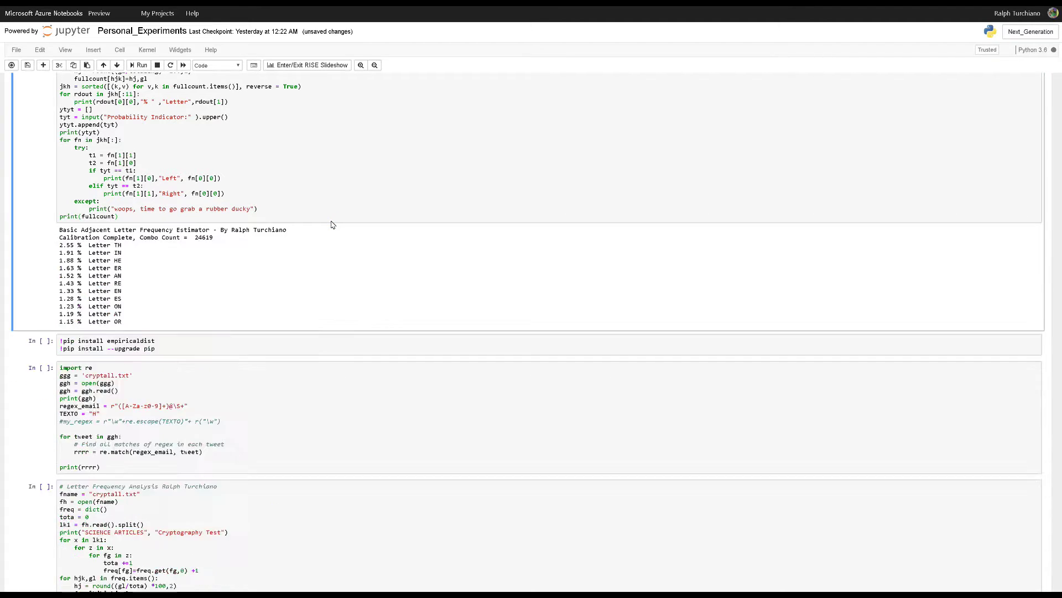
pyautogui.press('Return')
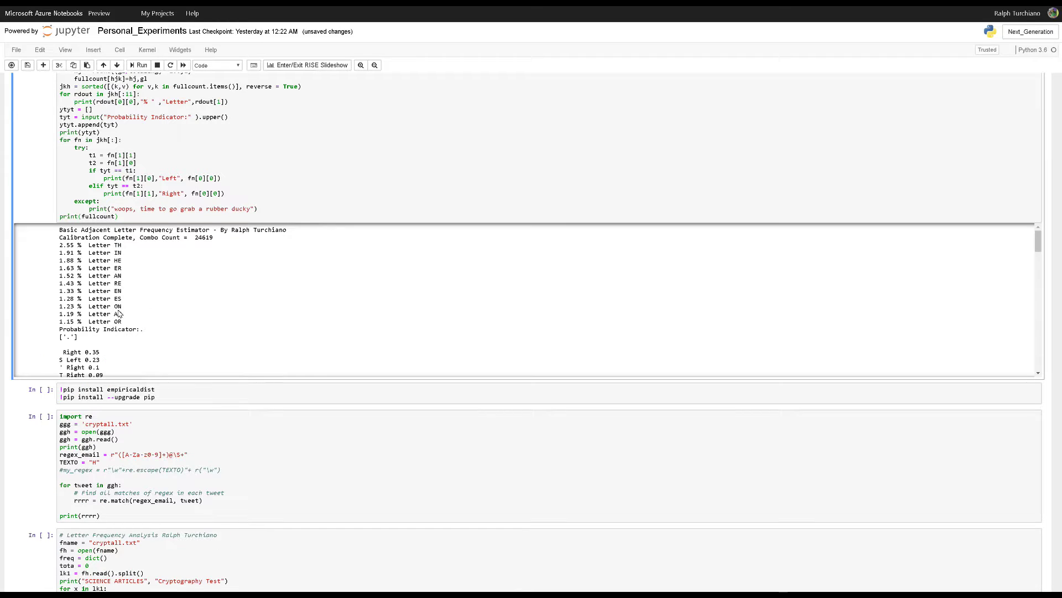
pyautogui.click(355, 217)
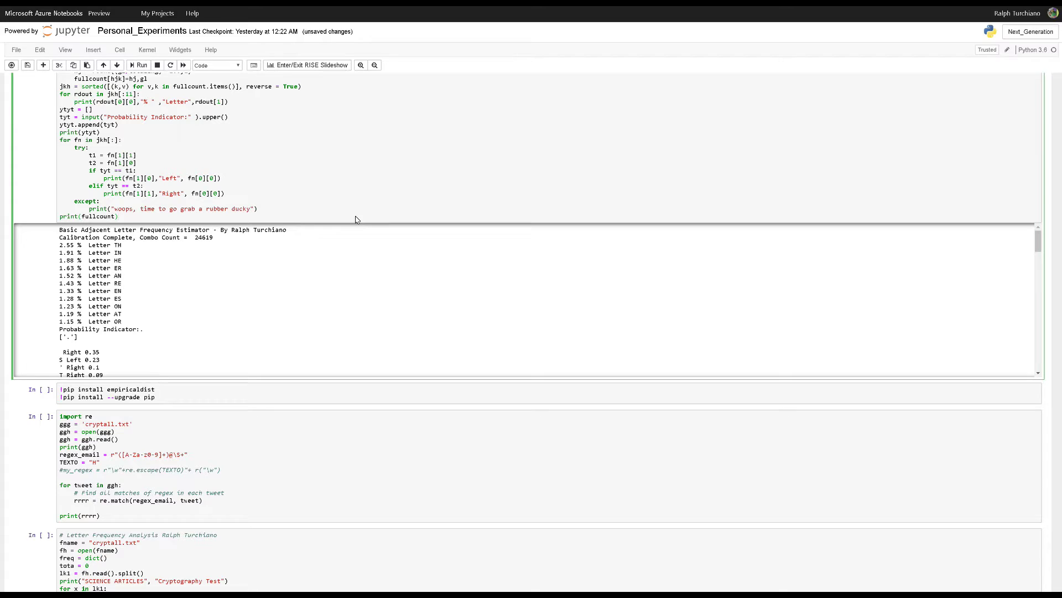